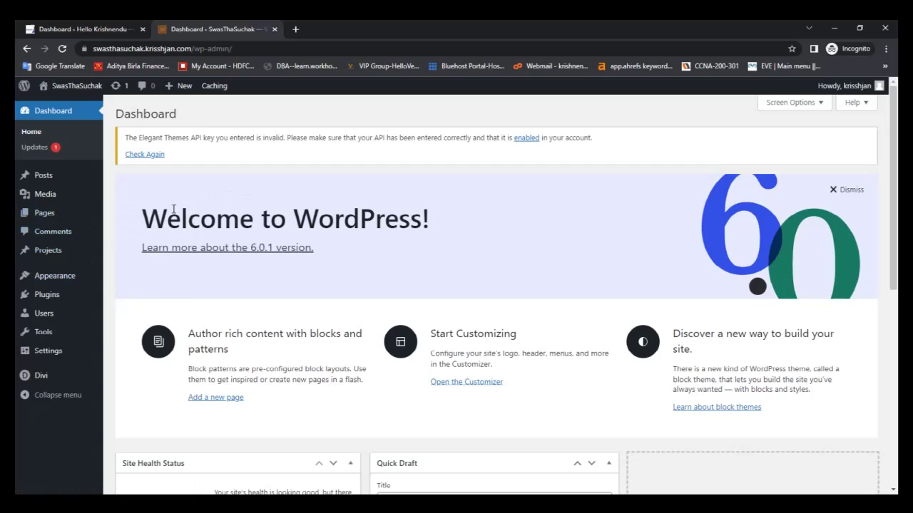
# Step: Search Plugins > Add New for 'yoost', then clear the misspelled search
pyautogui.click(48, 296)
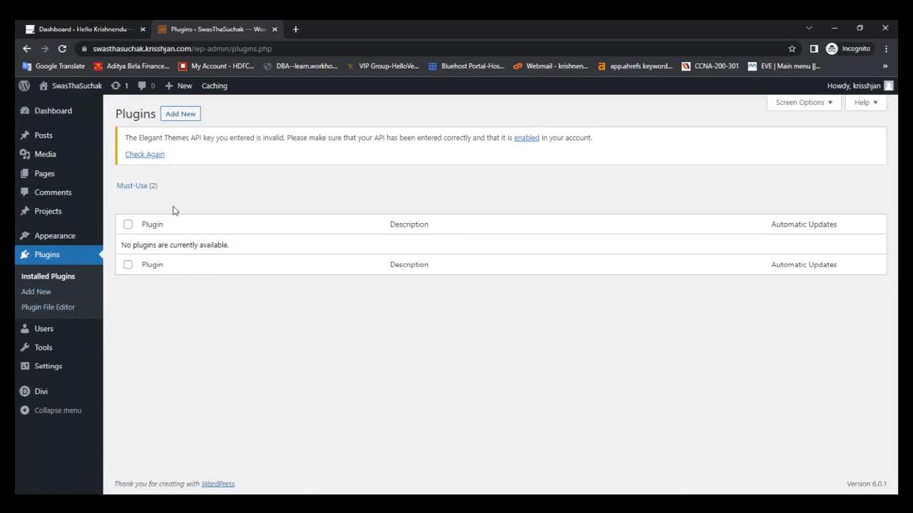
pyautogui.click(181, 115)
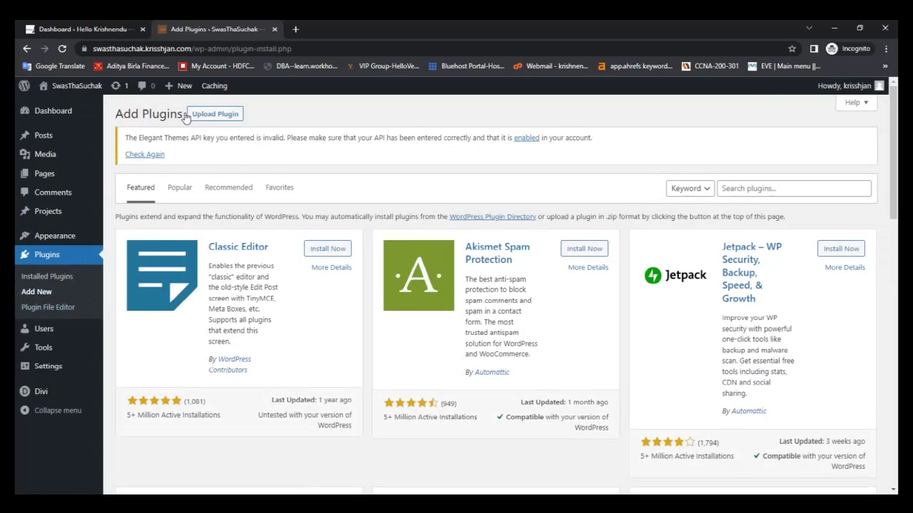
pyautogui.click(757, 184)
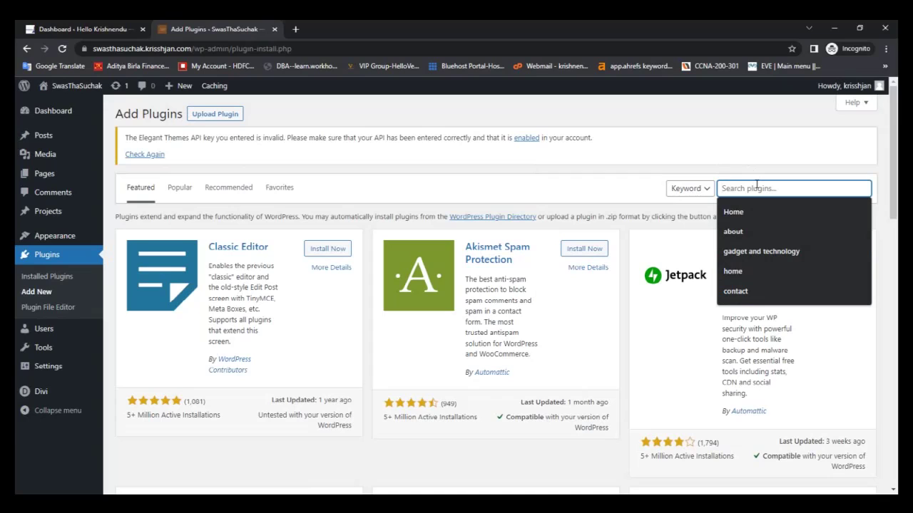
pyautogui.write('yo')
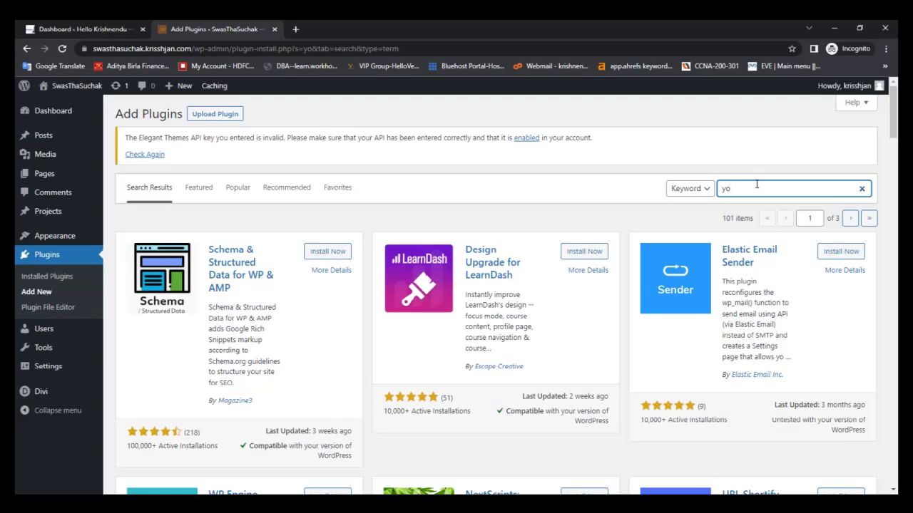
pyautogui.write('ost')
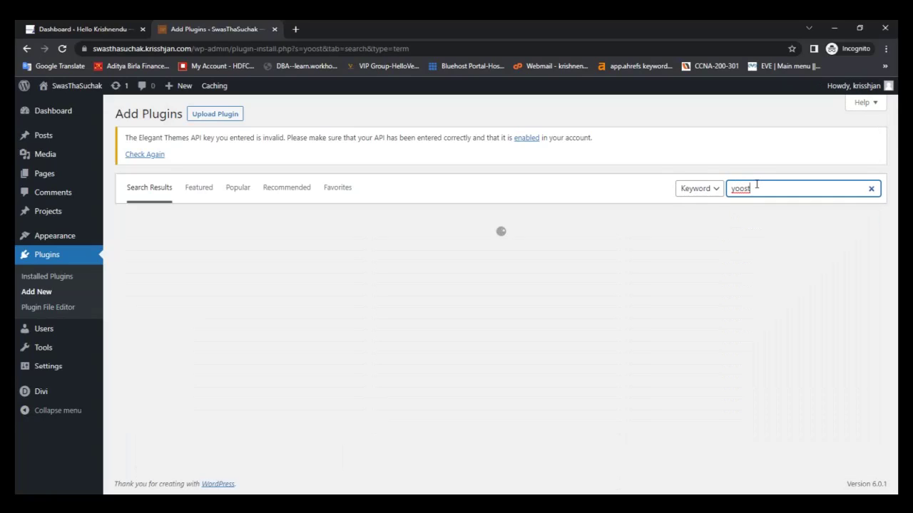
pyautogui.press('BackSpace')
pyautogui.press('BackSpace')
pyautogui.press('BackSpace')
pyautogui.press('BackSpace')
pyautogui.press('BackSpace')
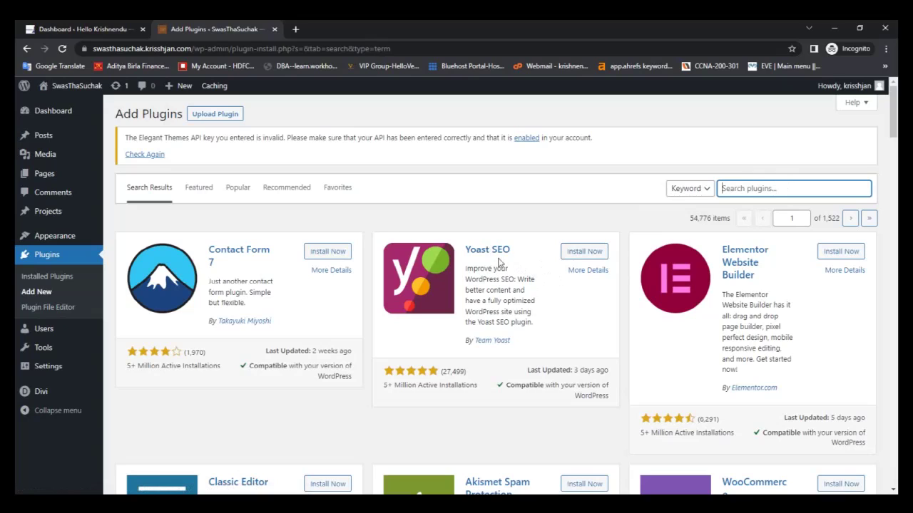
# Step: Install Yoast SEO from its plugin card and activate it once installation finishes
pyautogui.click(593, 256)
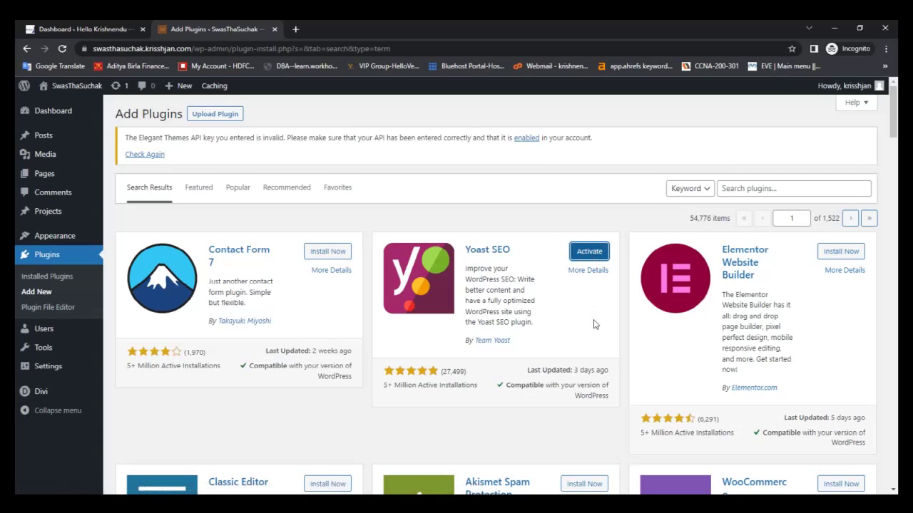
pyautogui.scroll(-3, 593, 325)
pyautogui.scroll(2, 593, 325)
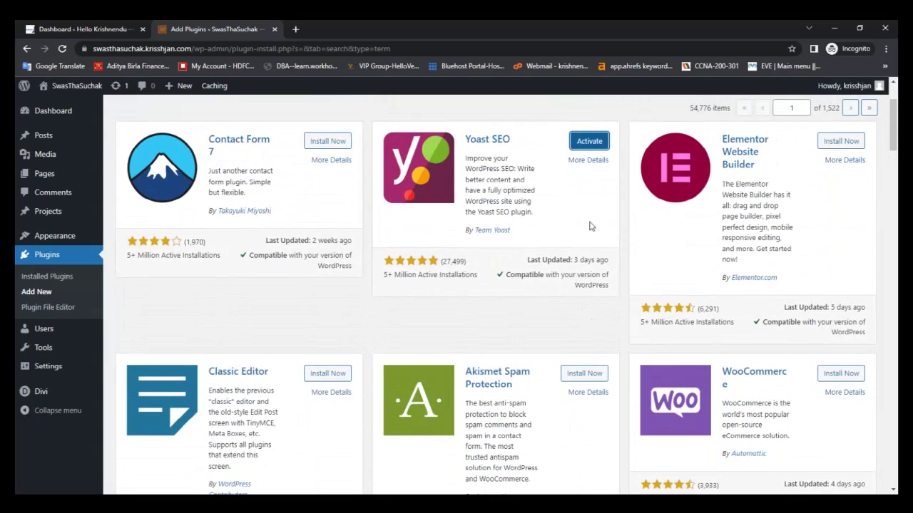
pyautogui.click(588, 146)
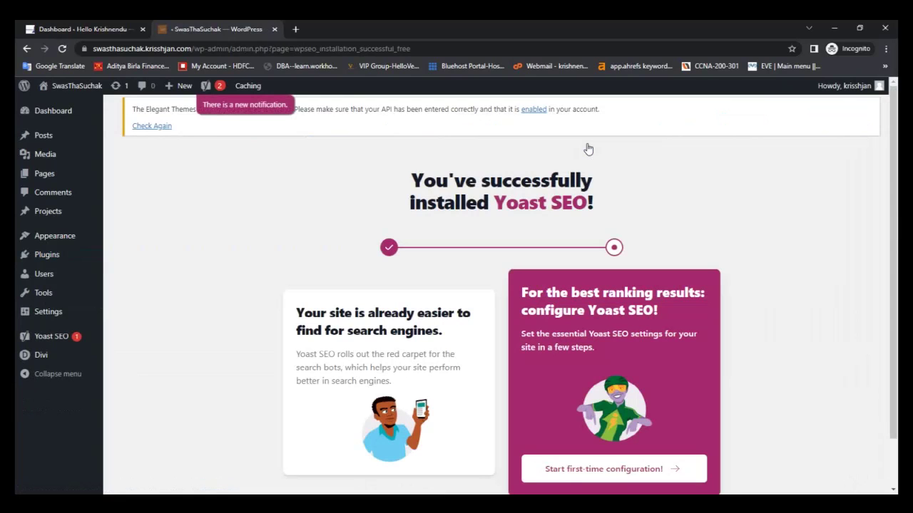
# Step: Open Yoast SEO > General and review the dashboard's problems and notifications
pyautogui.scroll(-1, 560, 336)
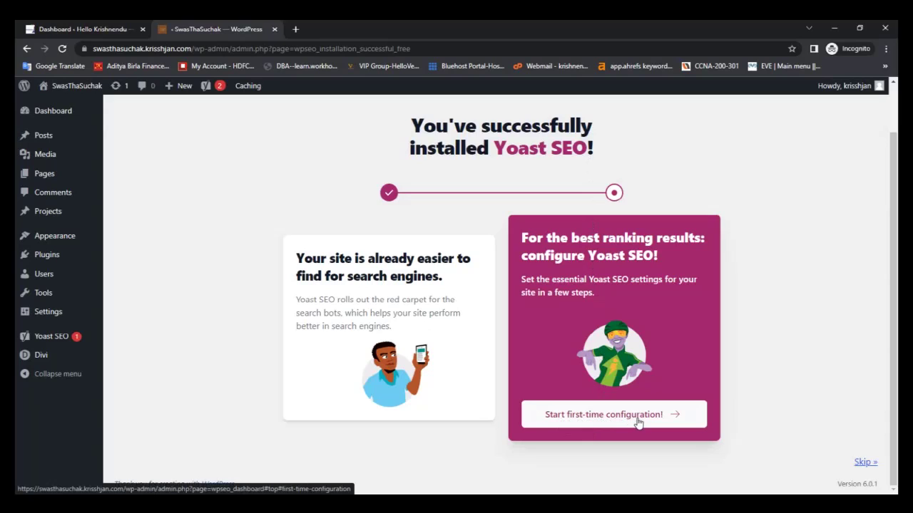
pyautogui.moveTo(53, 338)
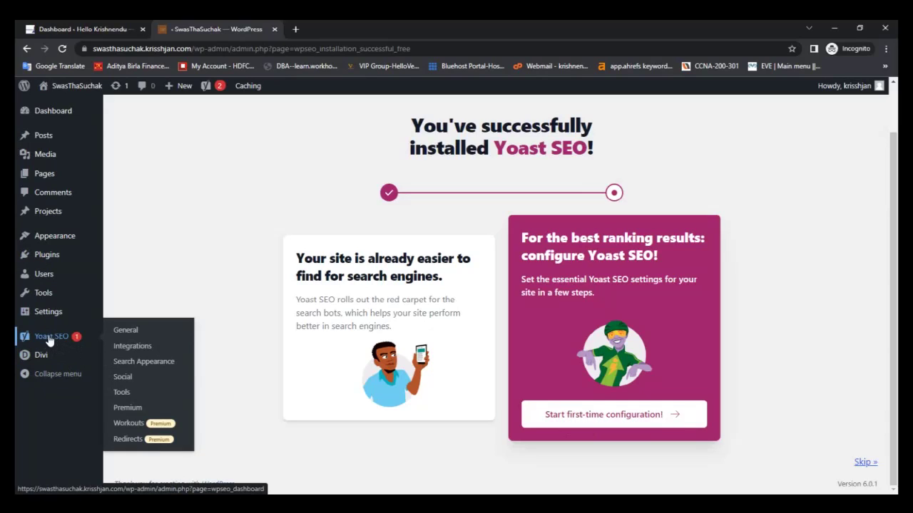
pyautogui.click(130, 332)
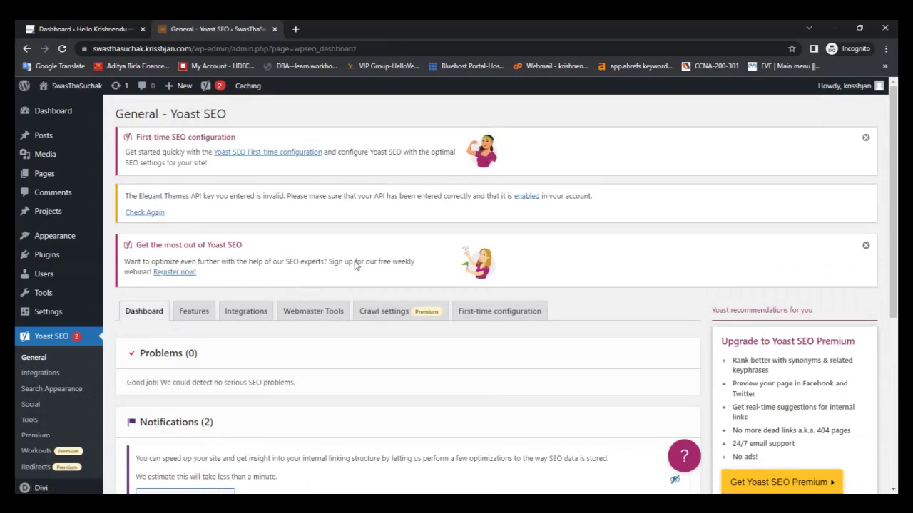
pyautogui.scroll(-2, 355, 264)
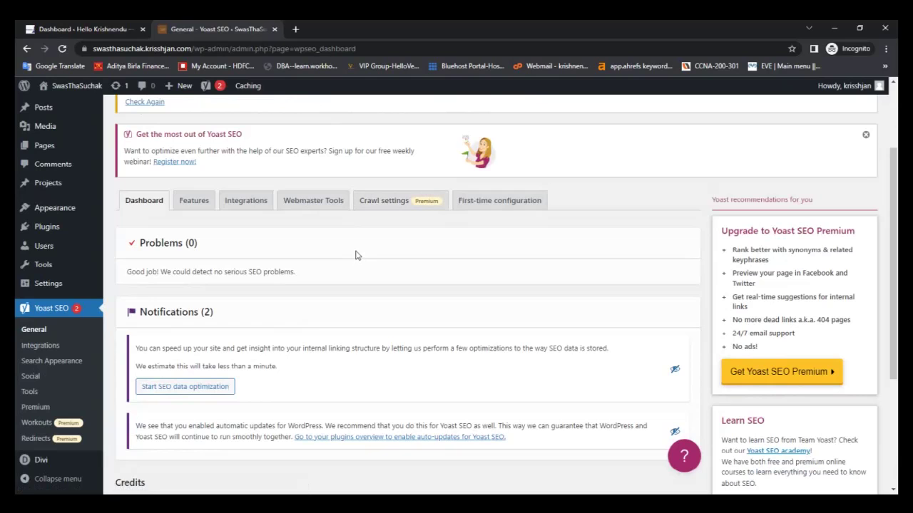
pyautogui.scroll(1, 326, 219)
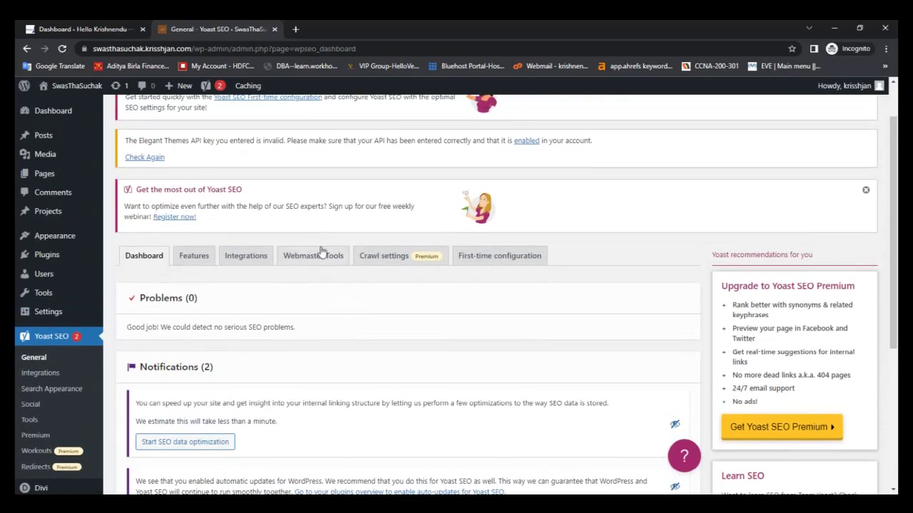
pyautogui.scroll(-4, 323, 312)
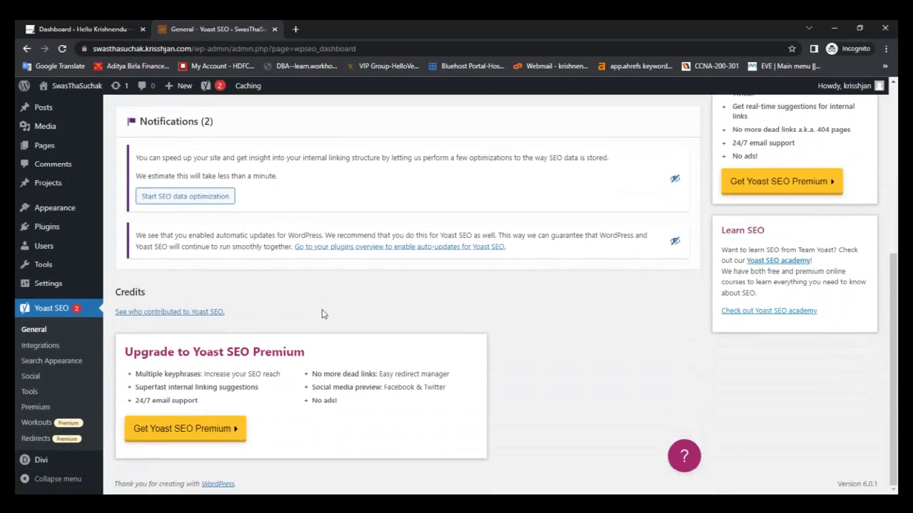
pyautogui.scroll(4, 322, 314)
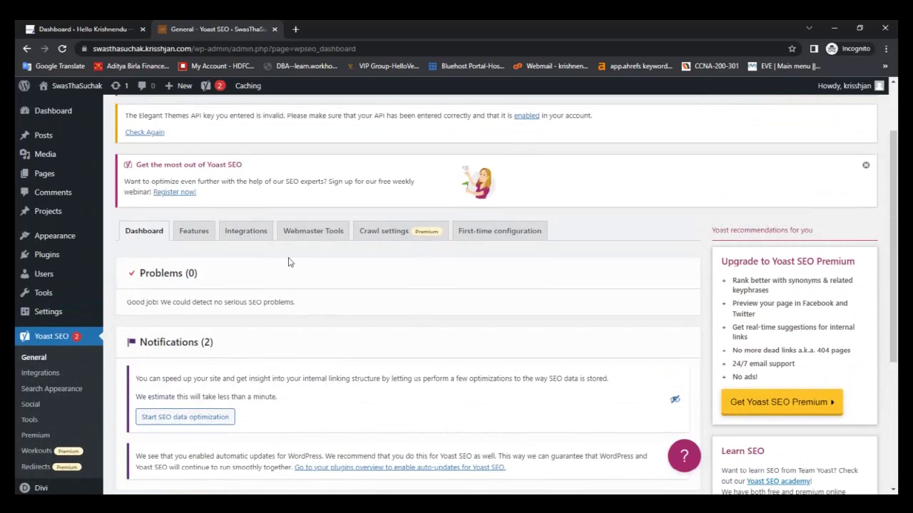
# Step: Reveal Yoast's Webmaster Tools verification fields and follow the Google Search Console link
pyautogui.click(307, 235)
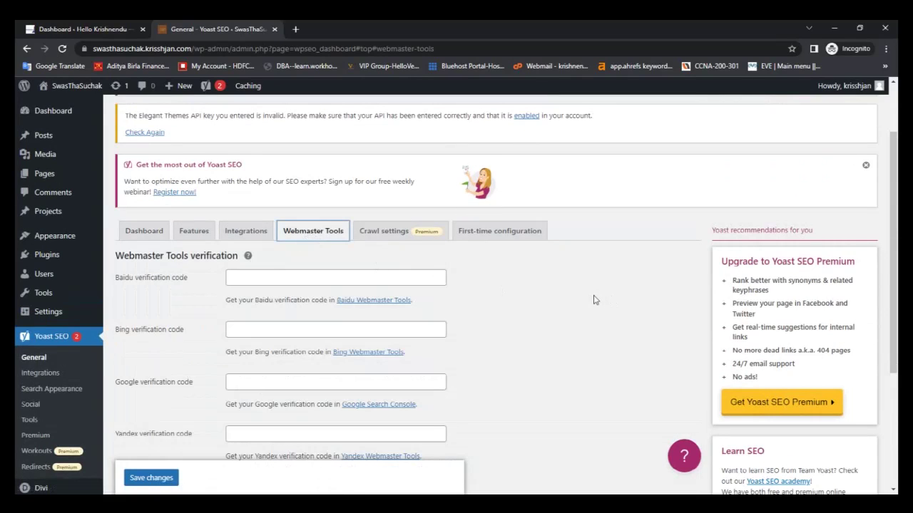
pyautogui.scroll(-2, 582, 300)
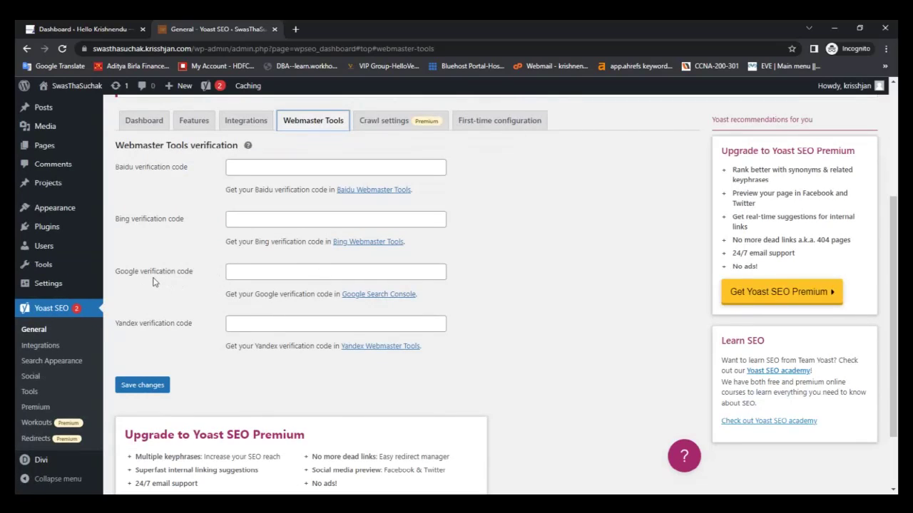
pyautogui.click(389, 300)
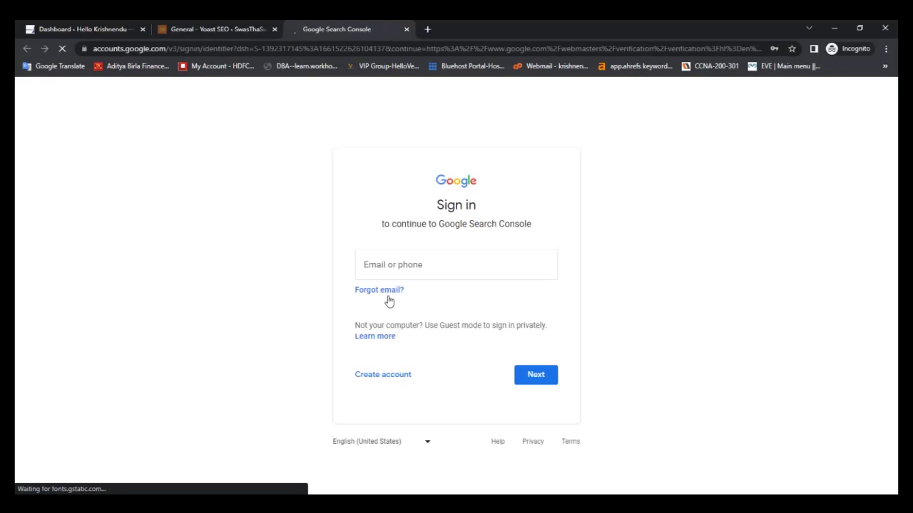
# Step: Sign in to Google with the saved account e-mail and the account password
pyautogui.click(412, 265)
pyautogui.click(425, 295)
pyautogui.click(528, 376)
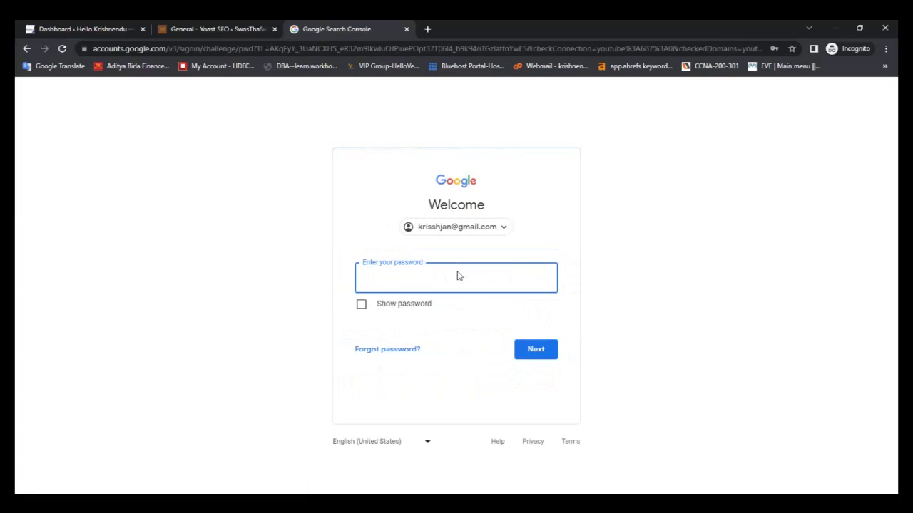
pyautogui.write('••••')
pyautogui.press('BackSpace')
pyautogui.press('BackSpace')
pyautogui.press('BackSpace')
pyautogui.press('BackSpace')
pyautogui.write('••••••••••••••')
pyautogui.press('Return')
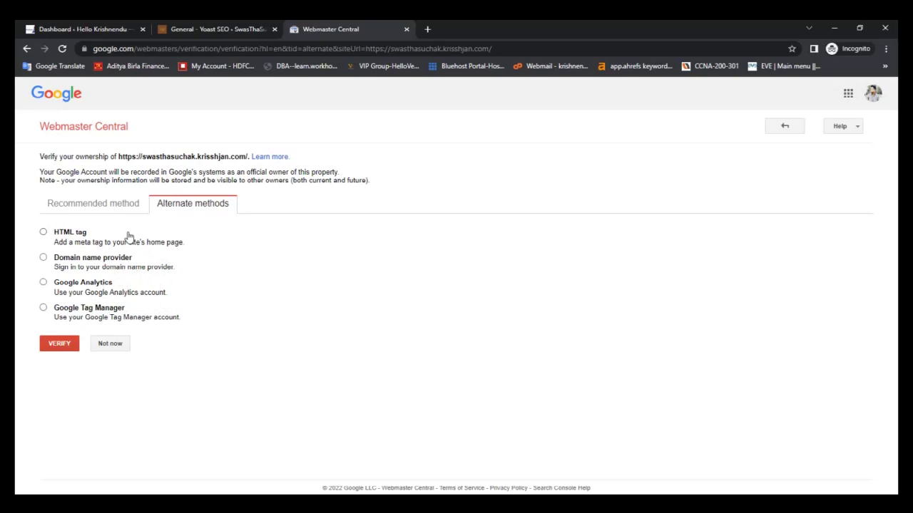
# Step: Choose HTML tag verification, copy the google-site-verification meta tag, and return to Yoast
pyautogui.click(43, 232)
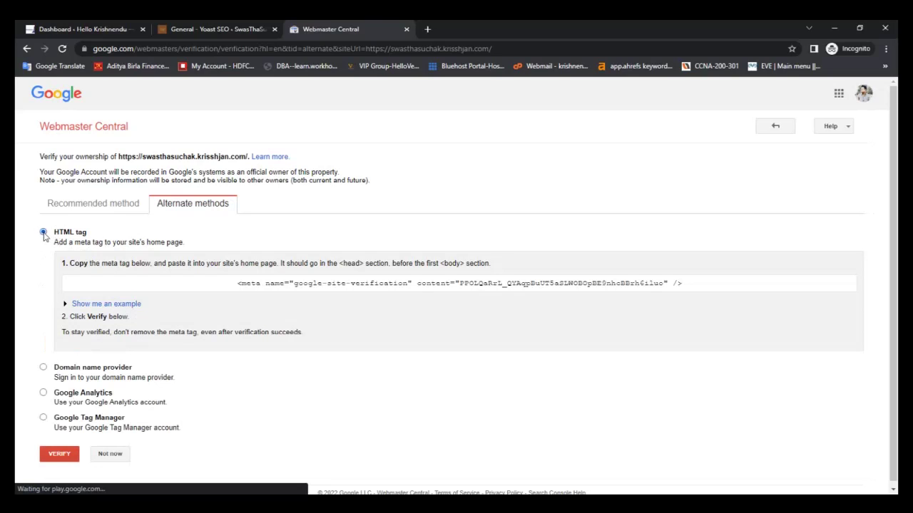
pyautogui.click(435, 286)
pyautogui.hotkey('ctrl', 'c')
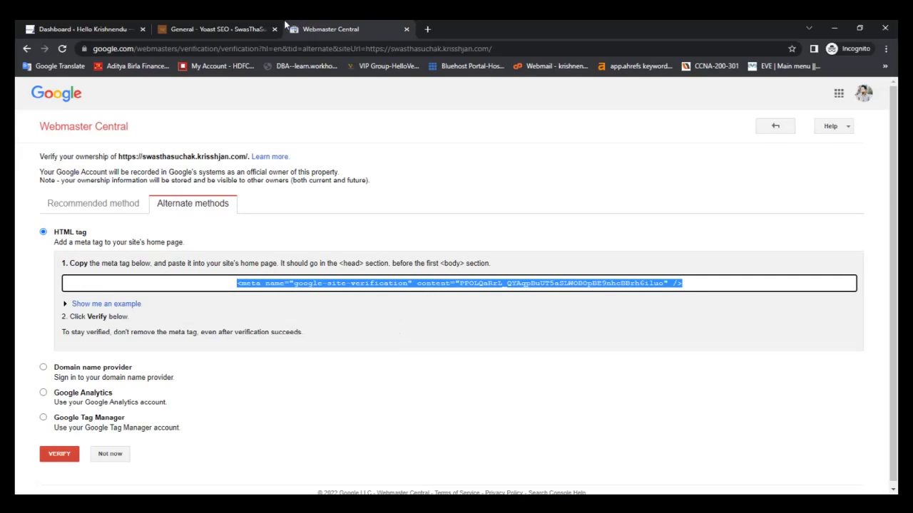
pyautogui.click(235, 28)
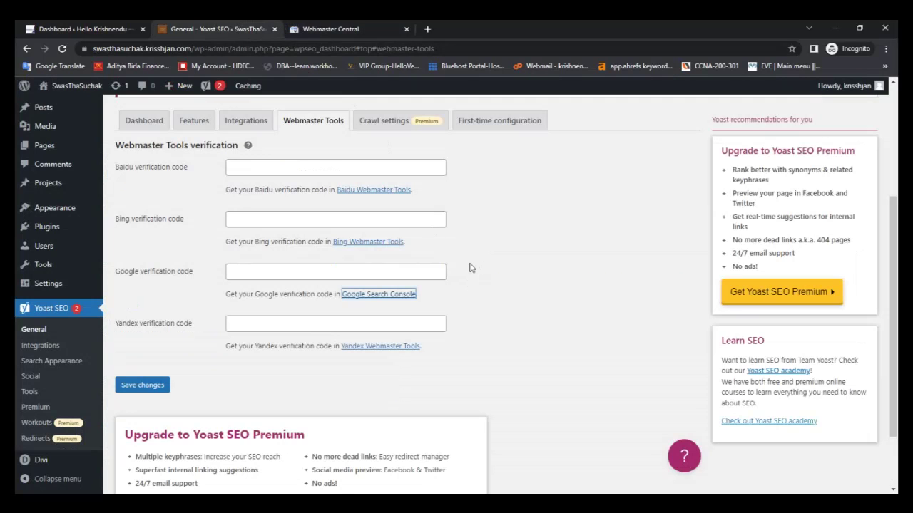
# Step: Paste the meta tag into Yoast's Google verification code field, save, and go back to Webmaster Central
pyautogui.click(338, 275)
pyautogui.hotkey('ctrl', 'v')
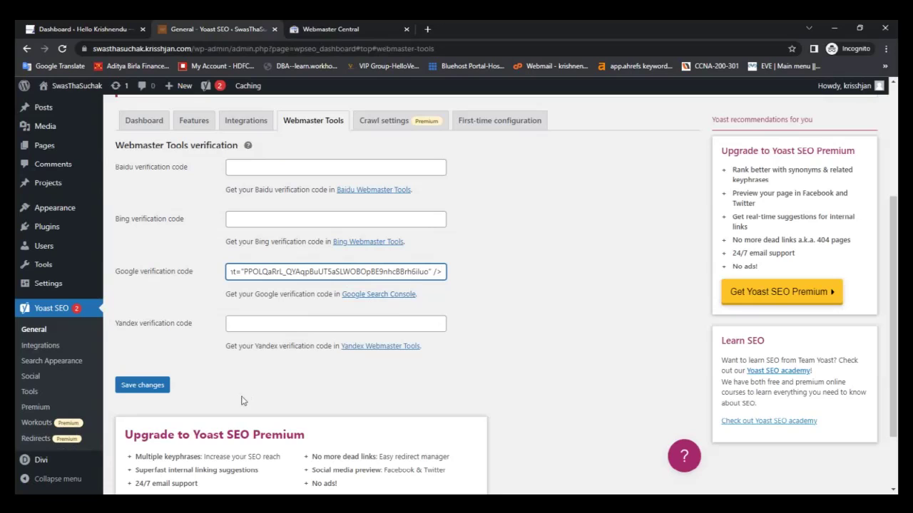
pyautogui.click(139, 386)
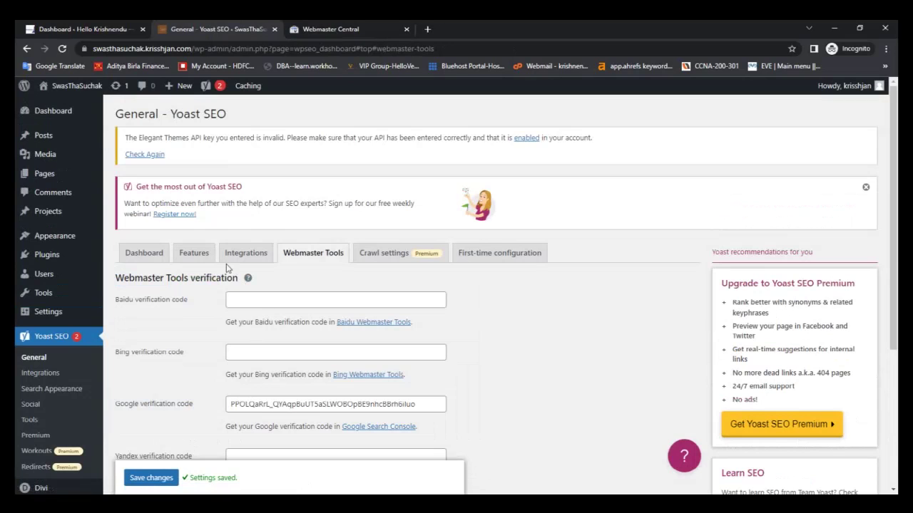
pyautogui.scroll(-2, 235, 472)
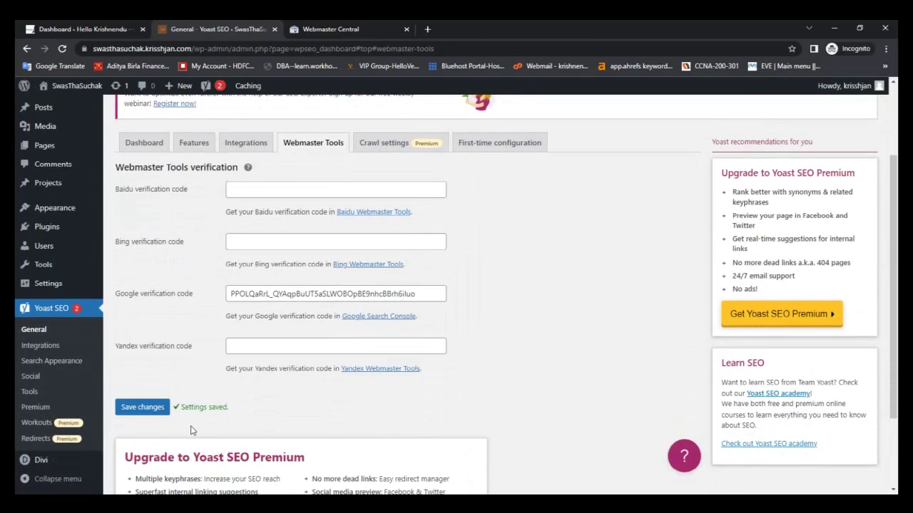
pyautogui.scroll(2, 321, 399)
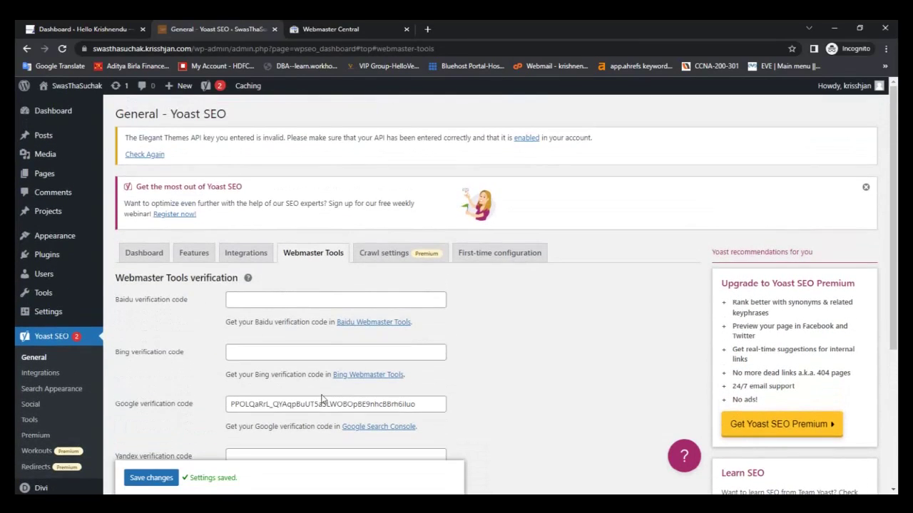
pyautogui.click(339, 28)
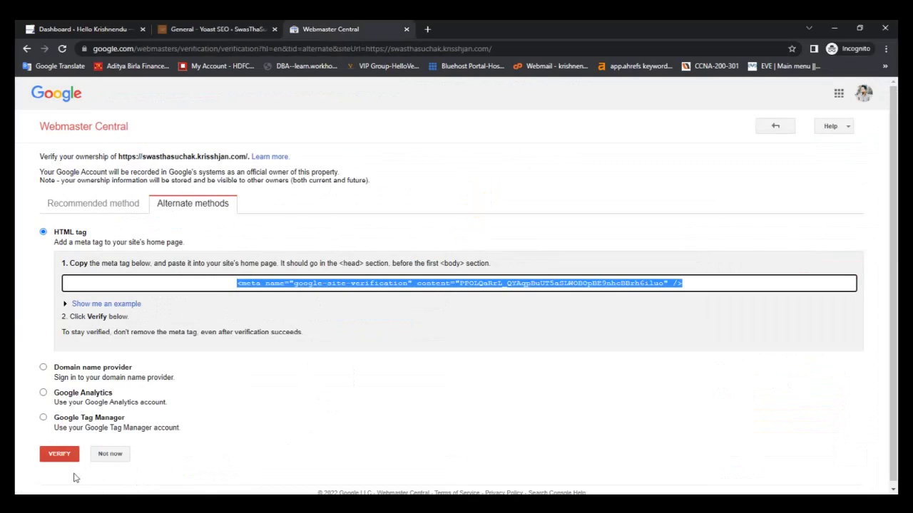
# Step: Verify site ownership in Webmaster Central, then switch back to the Yoast SEO tab
pyautogui.click(60, 454)
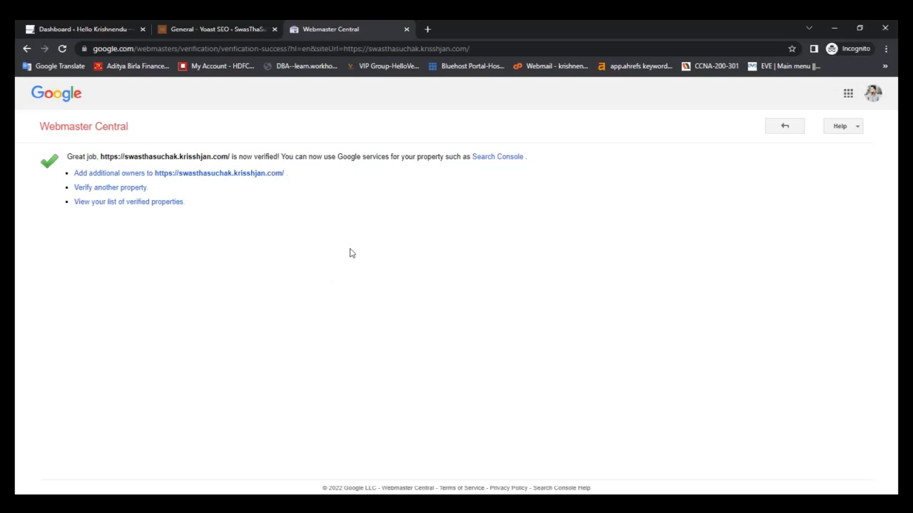
pyautogui.hotkey('ctrl', 'shift', 'Tab')
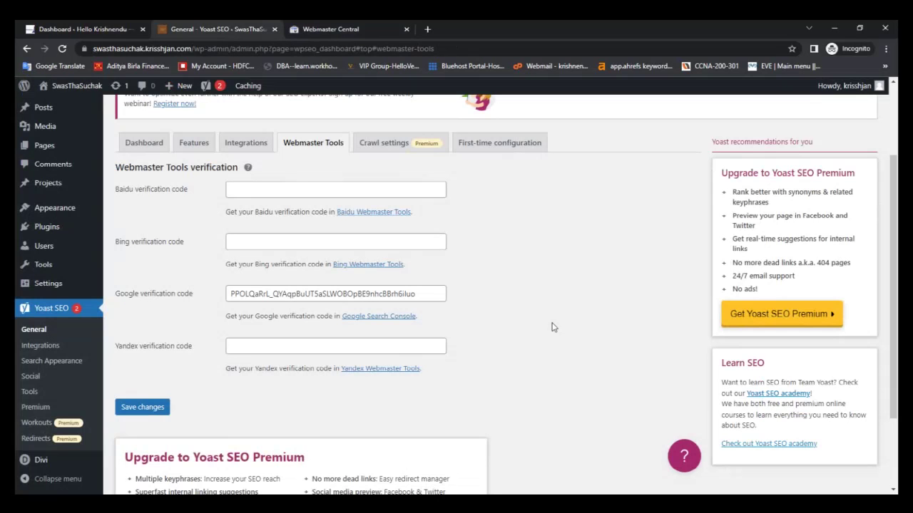